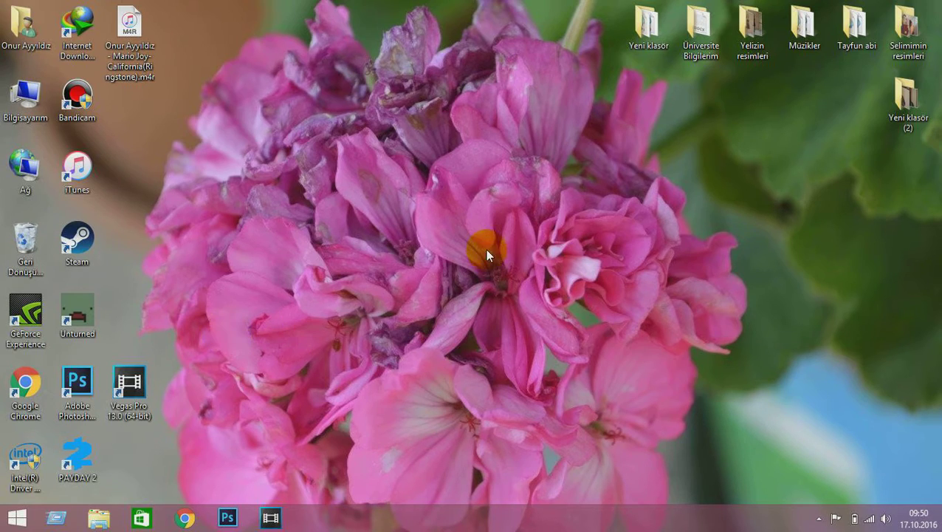
Refresh the desktop and delete the existing M4R ringtone file from it.
right_click(393, 189)
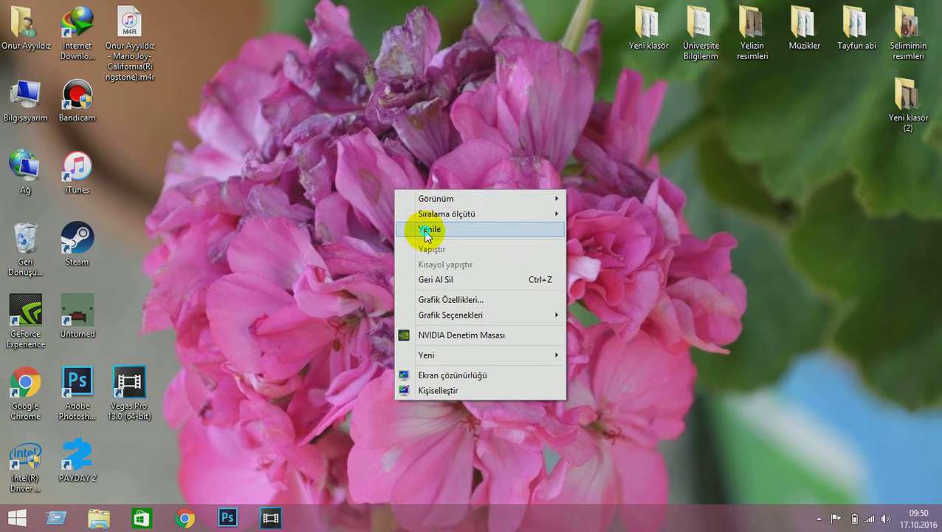
click(426, 231)
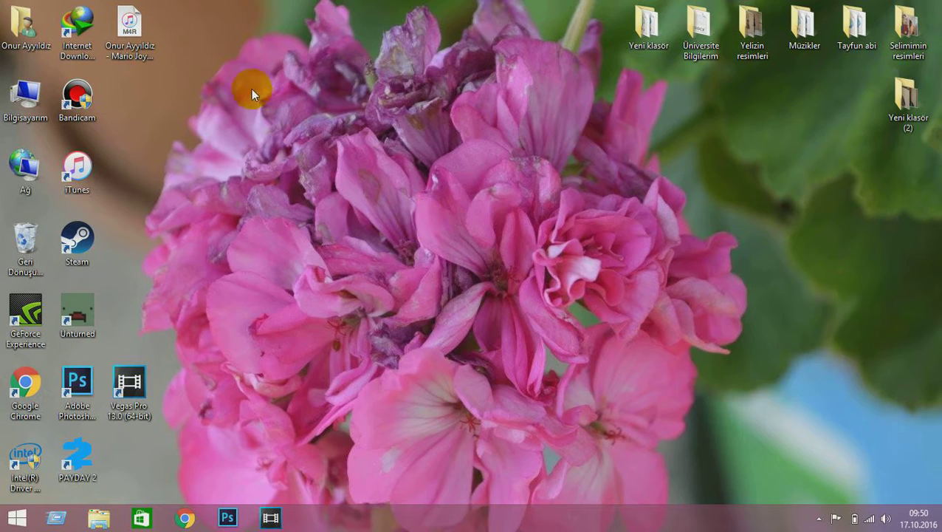
click(148, 37)
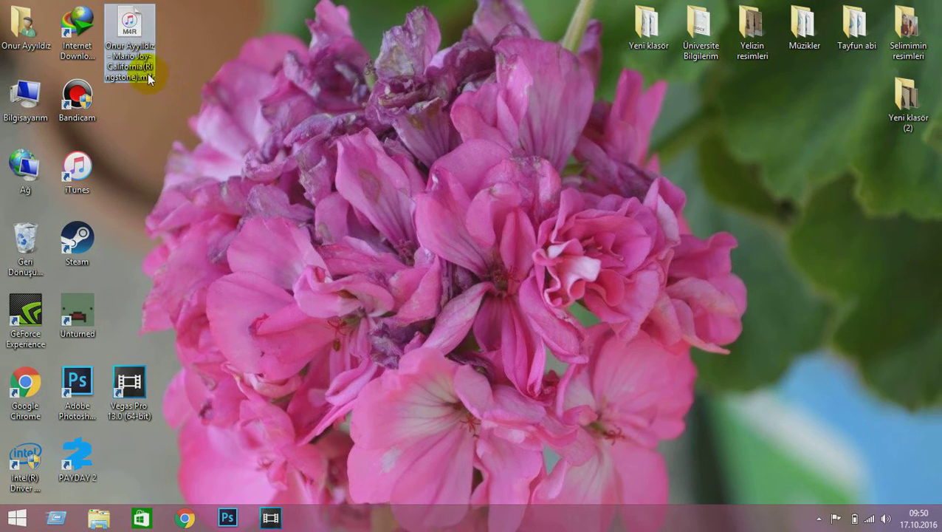
key(Delete)
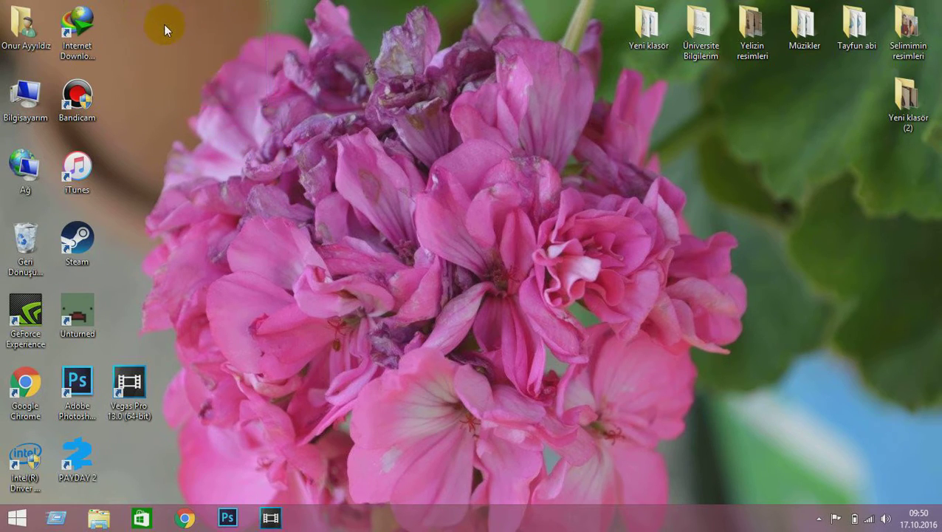
Open Google Chrome and close the extra Trotux tab.
click(188, 519)
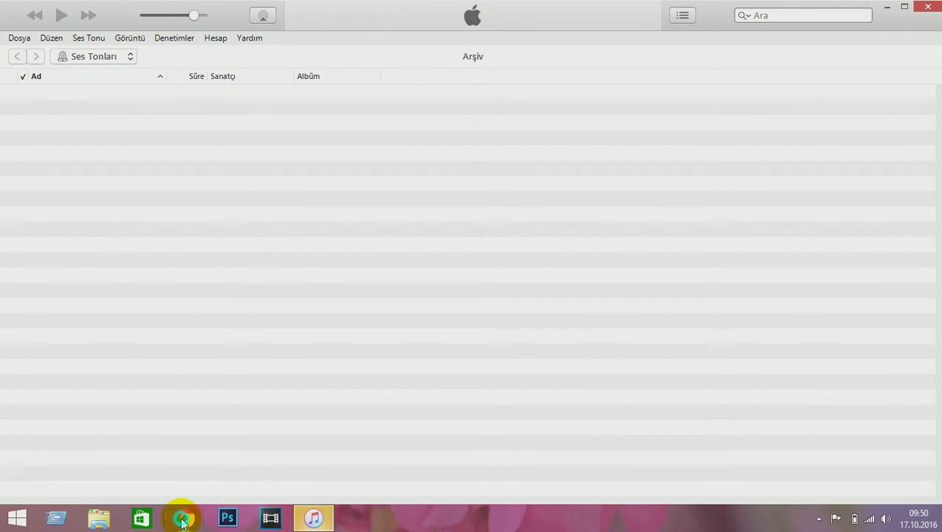
click(182, 519)
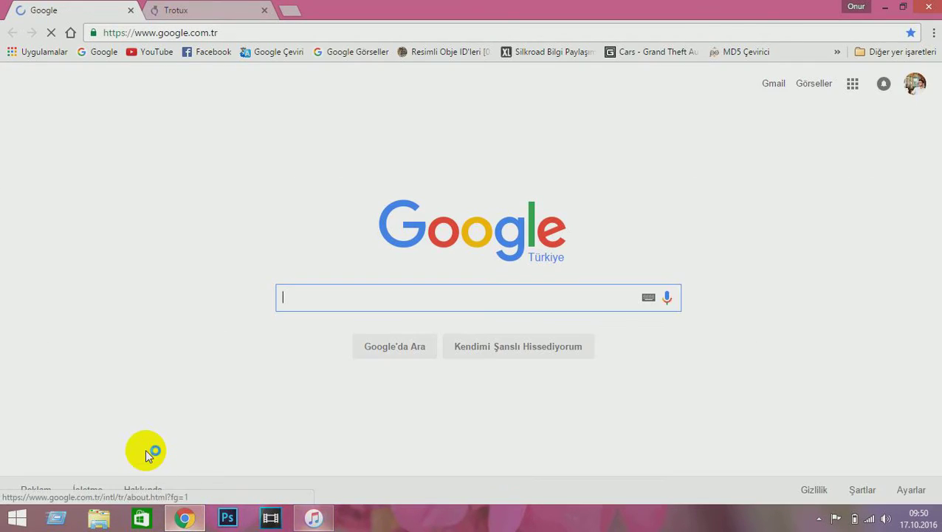
click(264, 9)
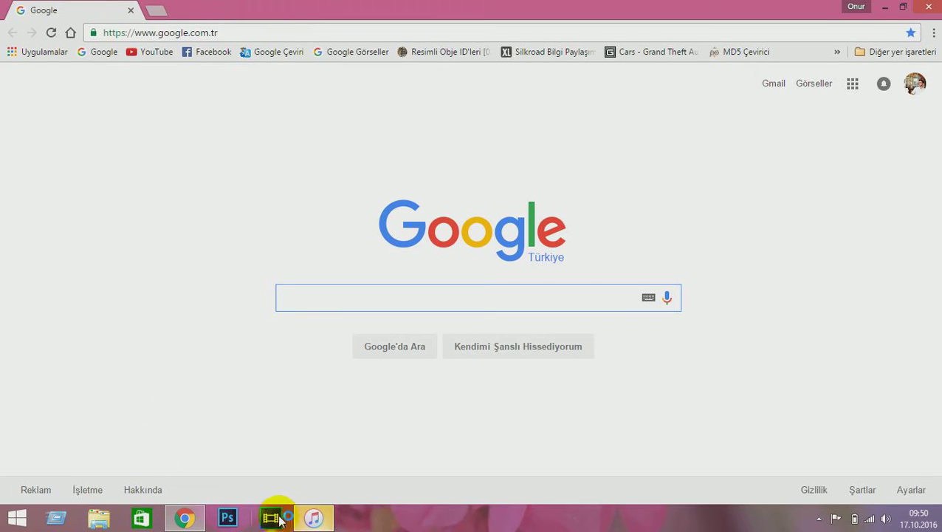
Switch to iTunes, show the Müzikler library and raise the playback volume to maximum.
click(313, 516)
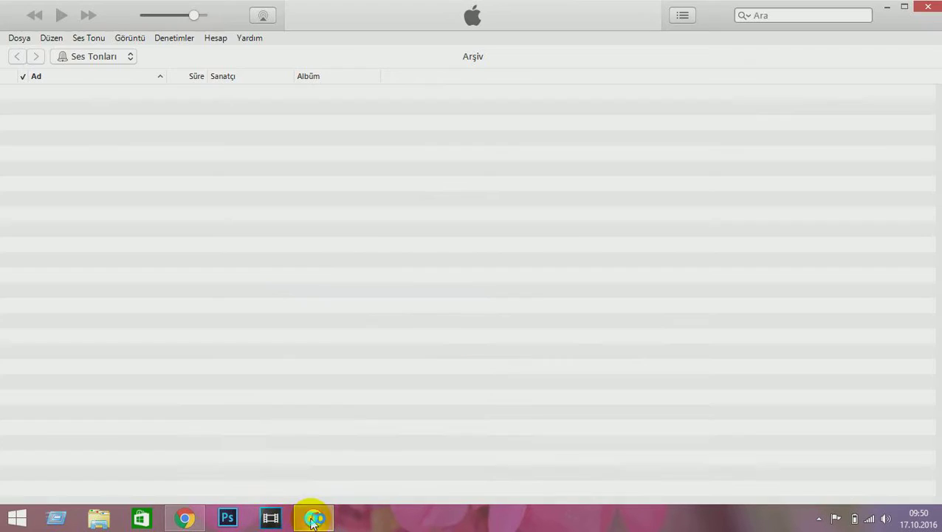
click(80, 57)
key(Escape)
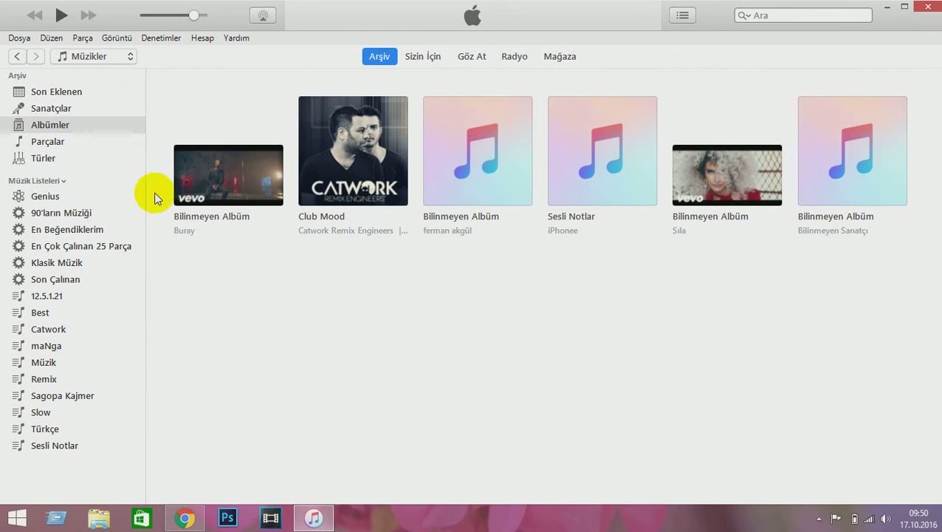
drag(195, 15, 204, 15)
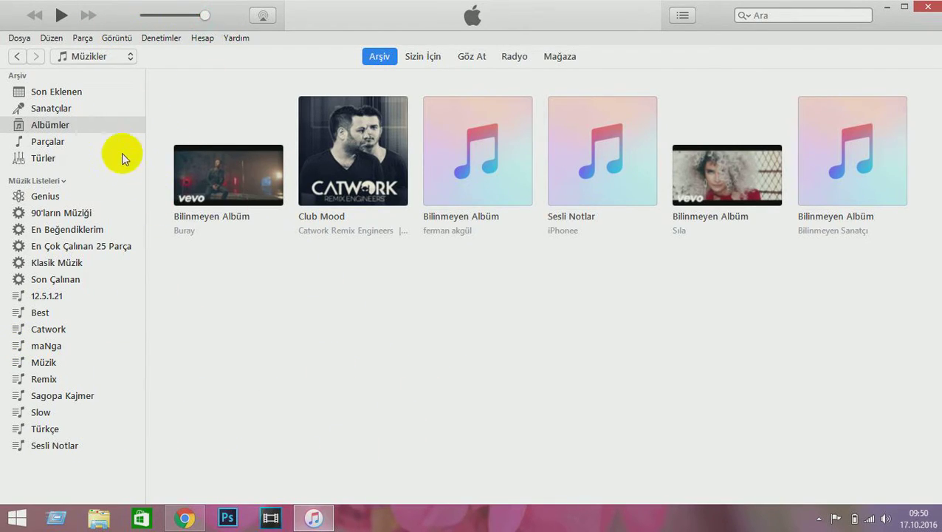
click(185, 516)
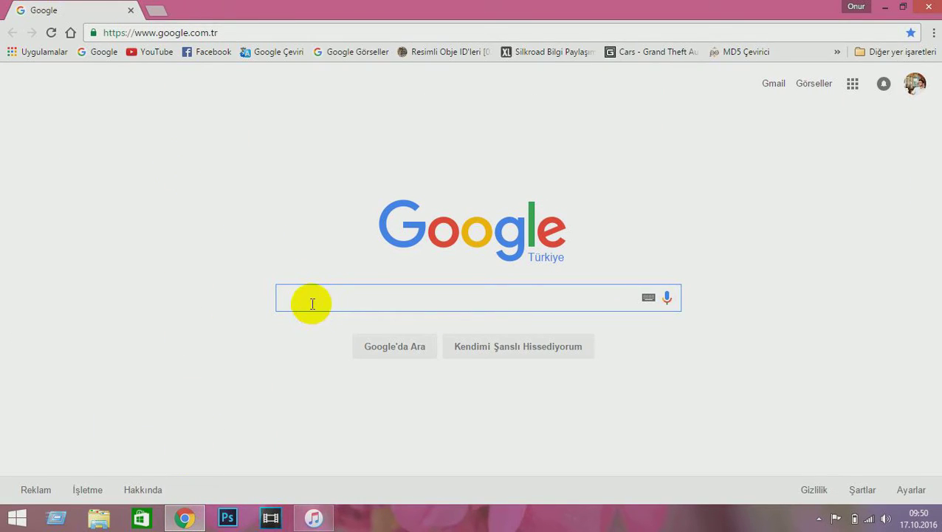
click(222, 33)
text(http://www.melofania.com/)
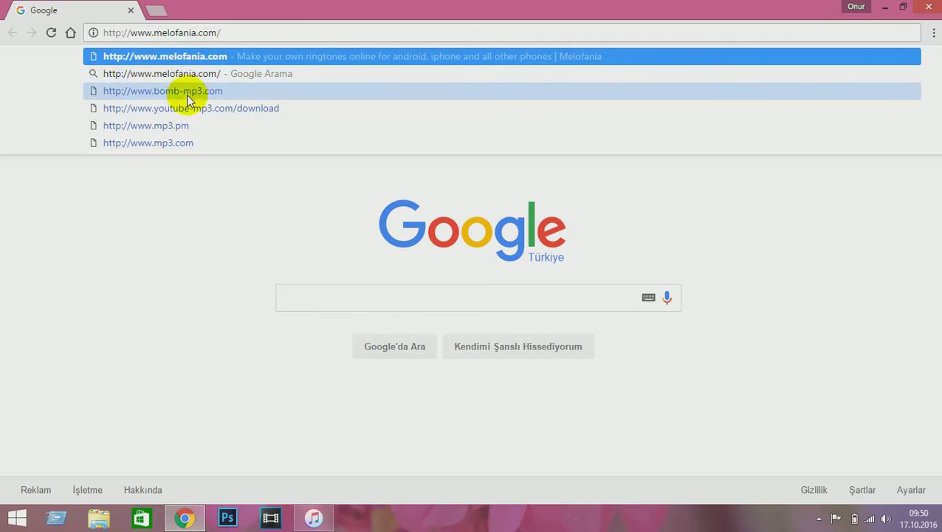
click(228, 62)
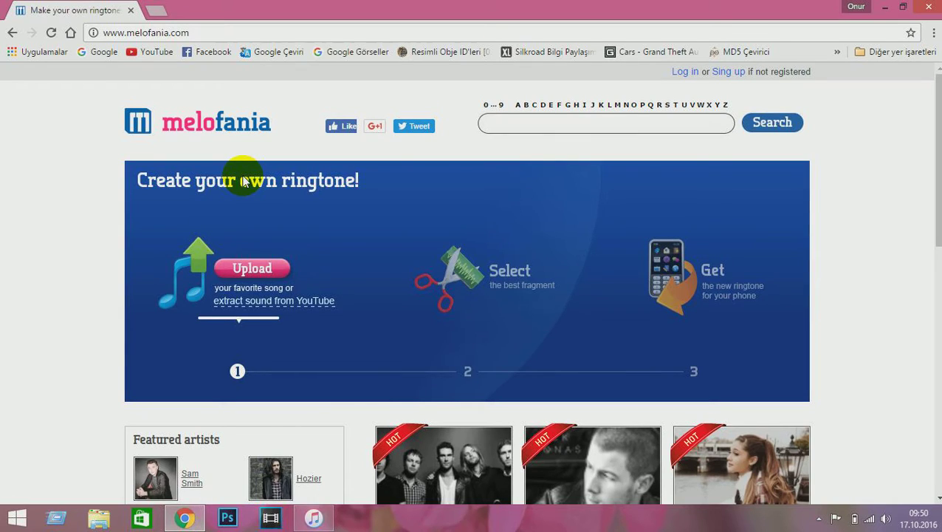
Upload "Mario Joy - California (Lyric video).mp3" from the Yeni klasör folder as the ringtone's source song.
click(253, 270)
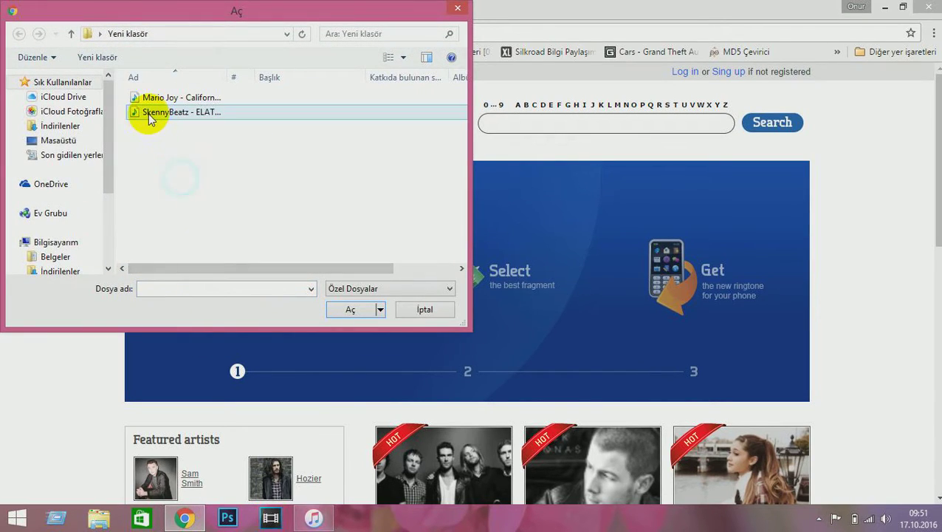
drag(195, 16, 616, 60)
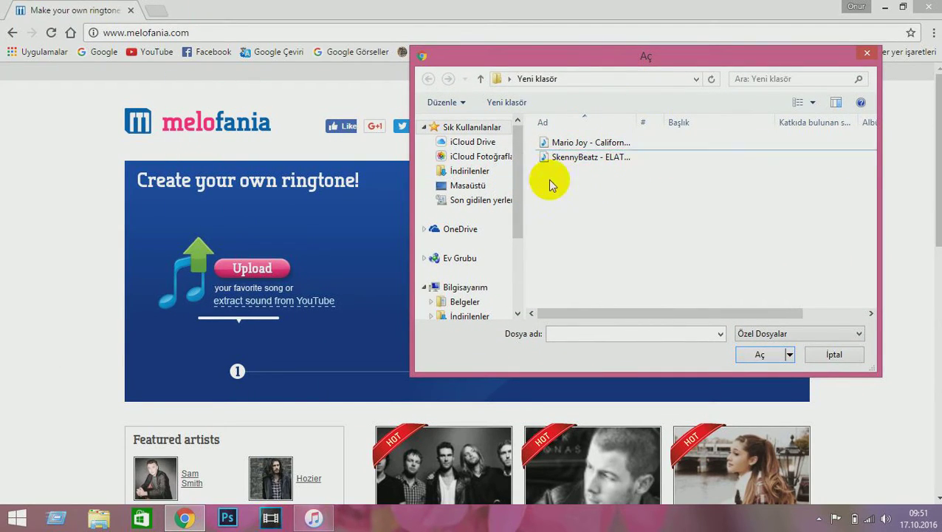
click(594, 142)
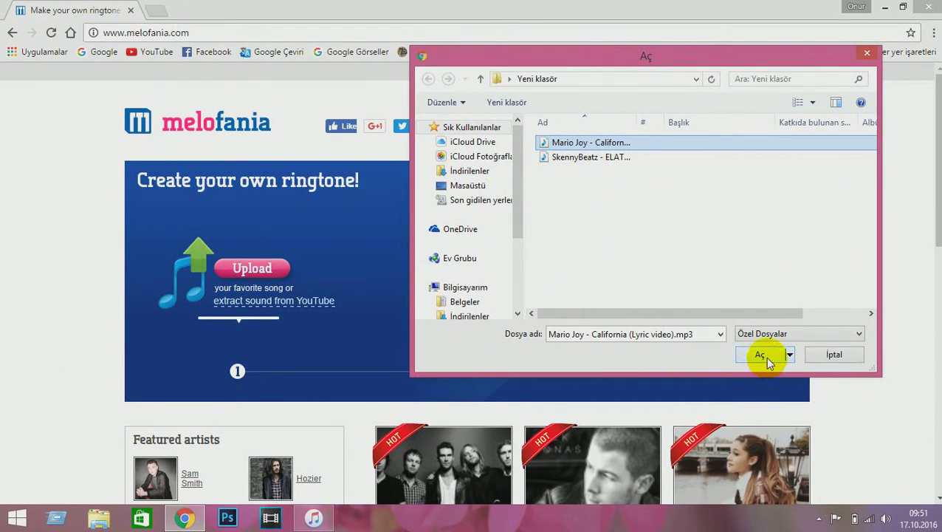
click(765, 356)
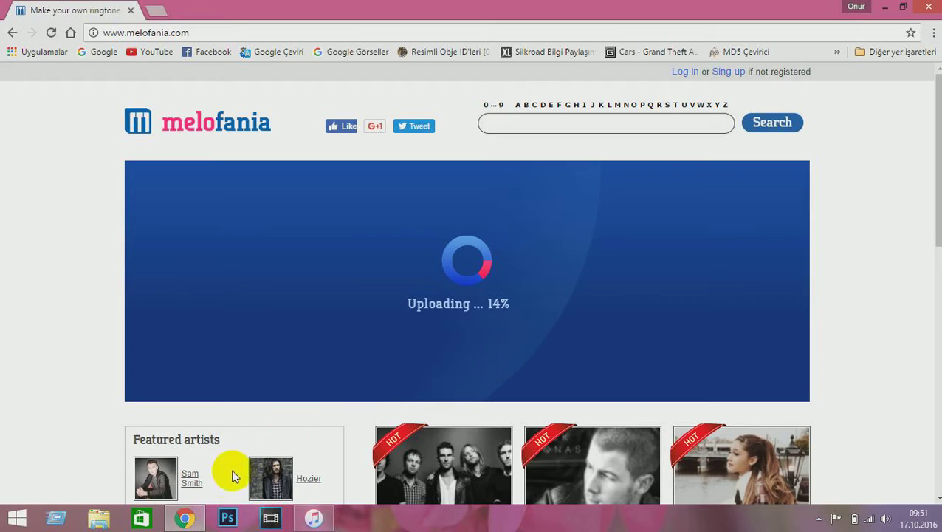
Switch to iTunes, make sure Ses Tonları is enabled among the media types, and open the Ses Tonları library.
click(314, 517)
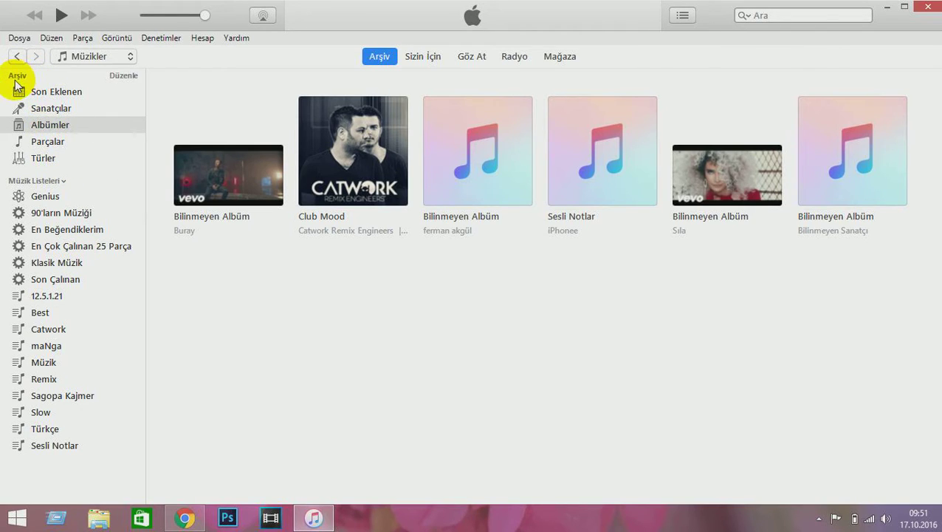
click(116, 76)
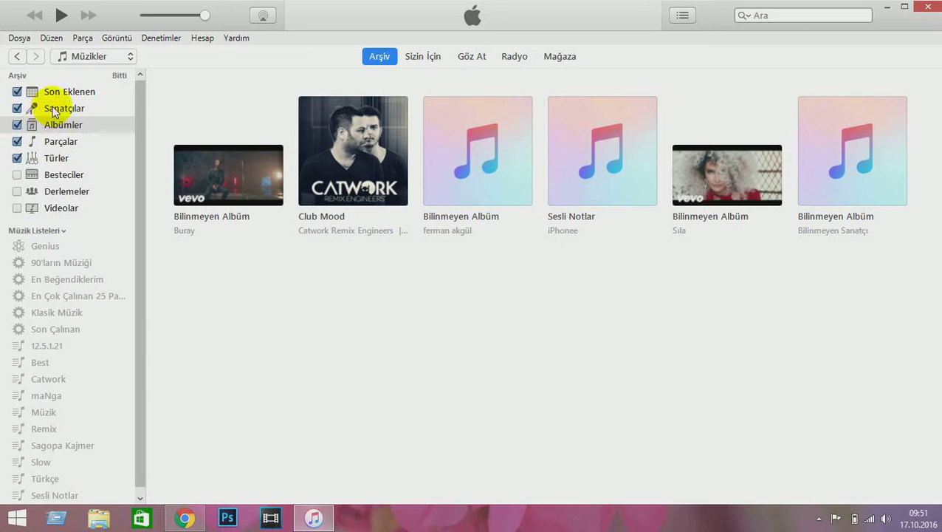
click(126, 78)
click(120, 59)
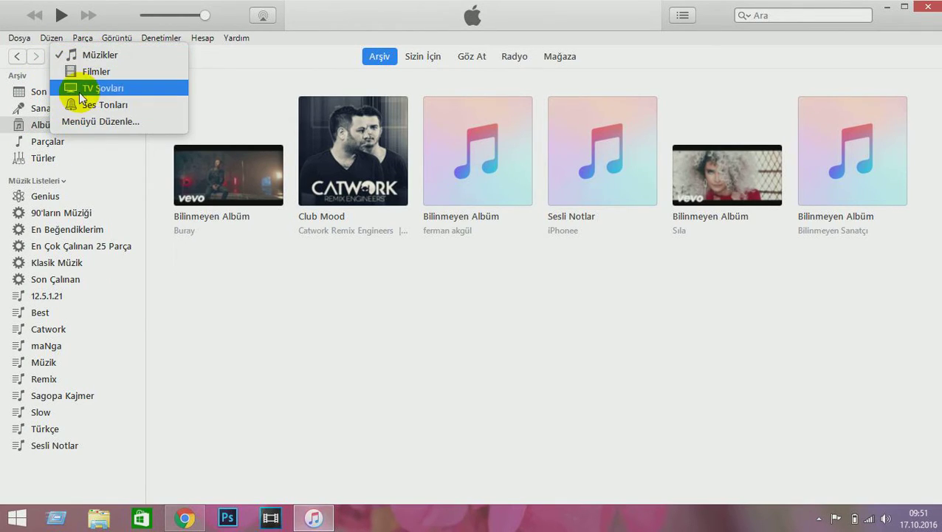
click(87, 126)
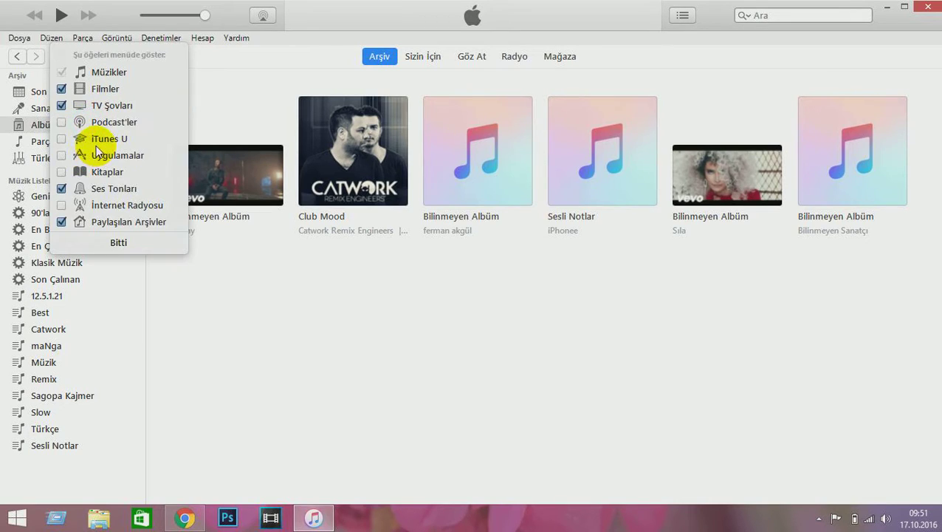
click(62, 188)
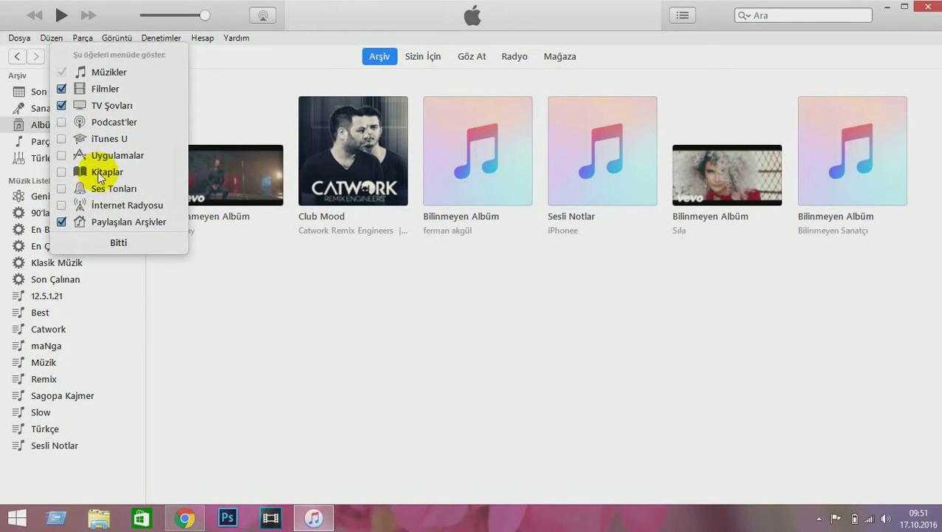
click(62, 189)
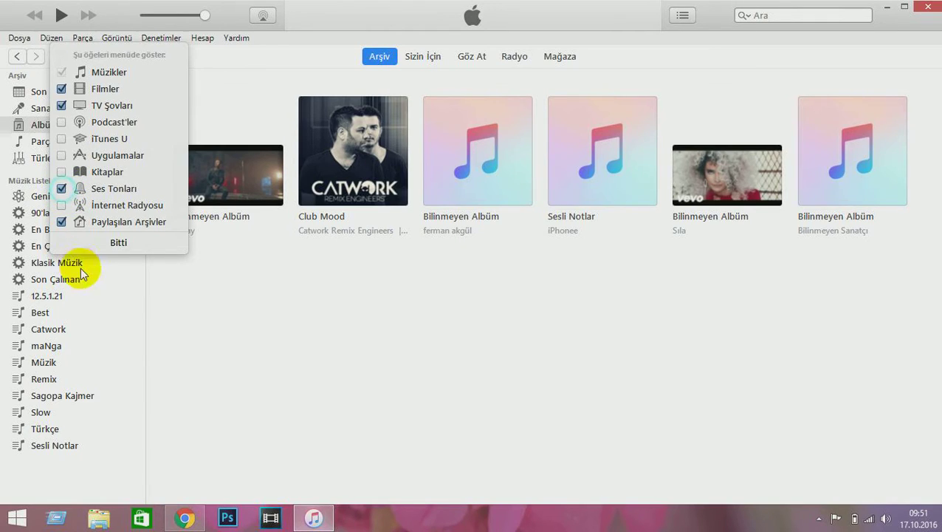
click(117, 243)
click(110, 104)
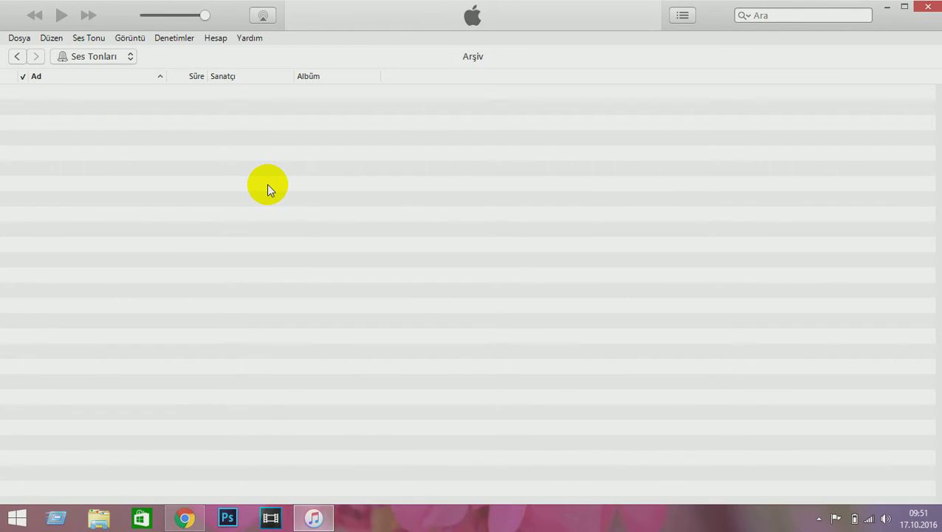
Return to Melofania in Chrome, shift the 40-second ringtone selection slightly past the song's start and preview it.
click(185, 518)
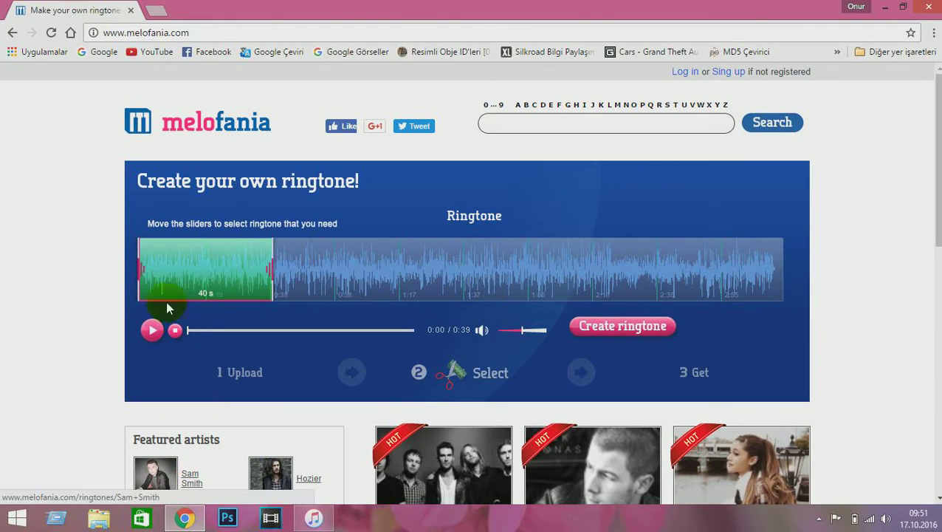
drag(170, 285, 193, 279)
click(149, 332)
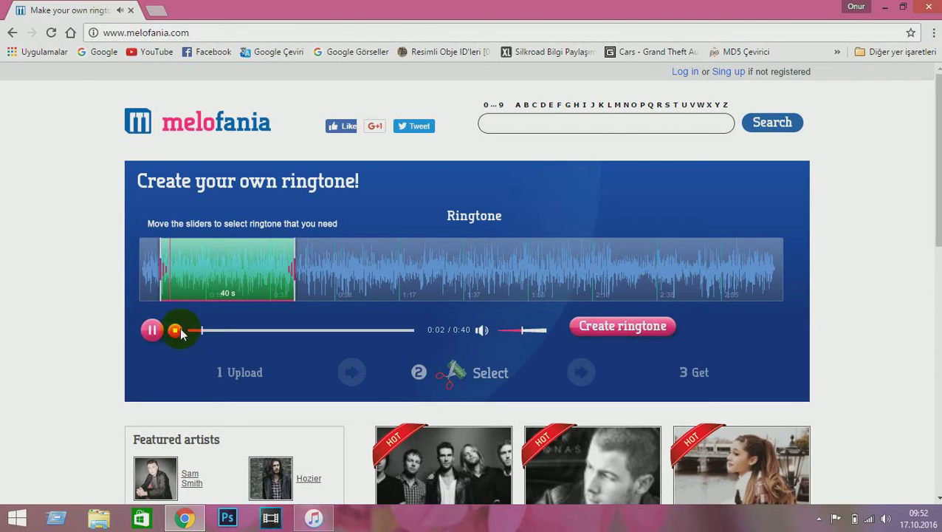
click(221, 289)
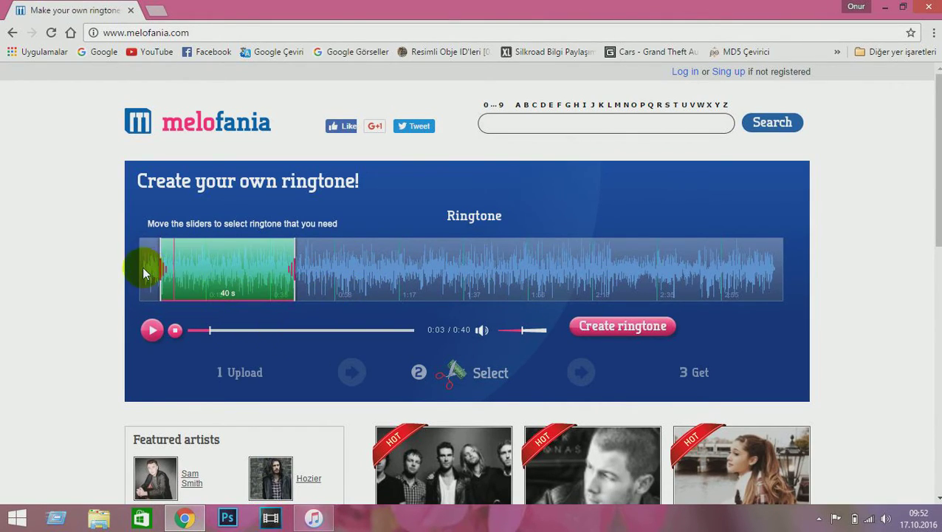
Create the ringtone from the selected fragment, with a personal name as artist and California as track name.
click(627, 328)
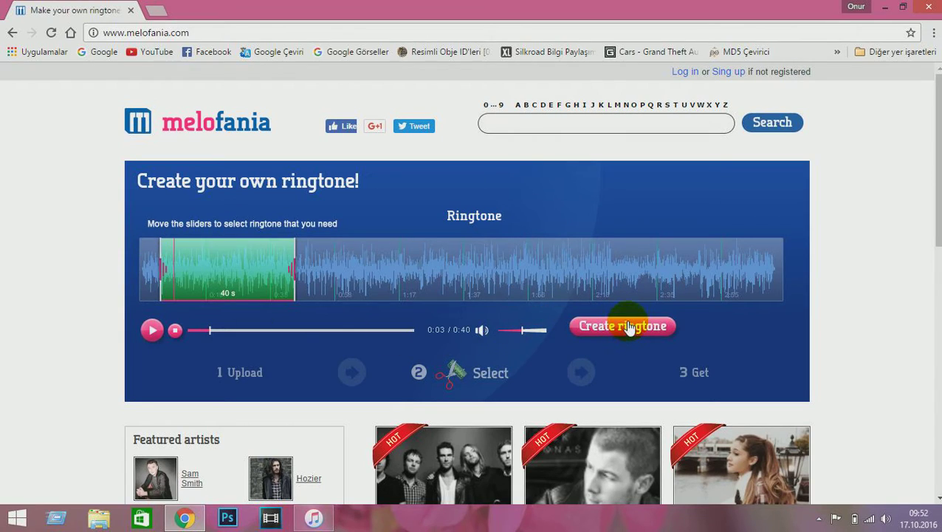
click(399, 273)
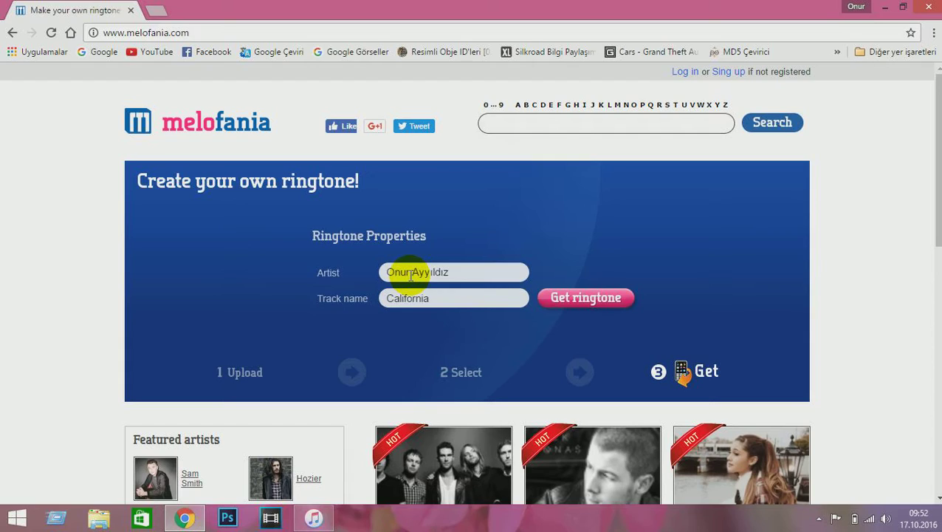
click(604, 295)
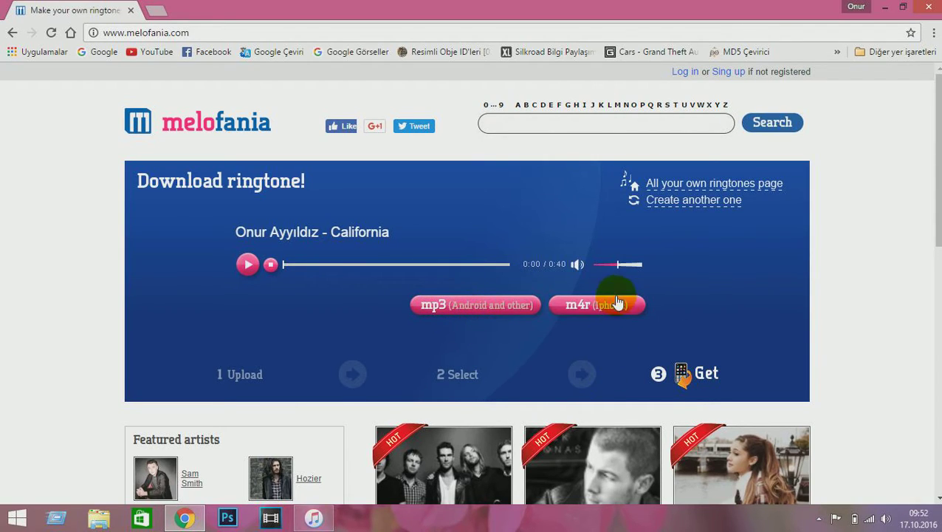
Download the m4r (iPhone) version to Masaüstü, and clear the browser and iTunes windows to show the desktop.
click(579, 310)
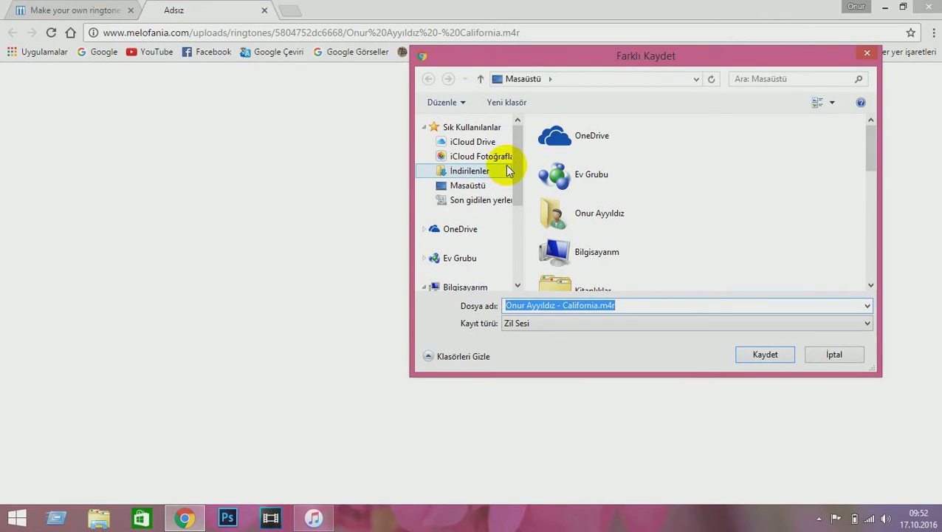
click(480, 186)
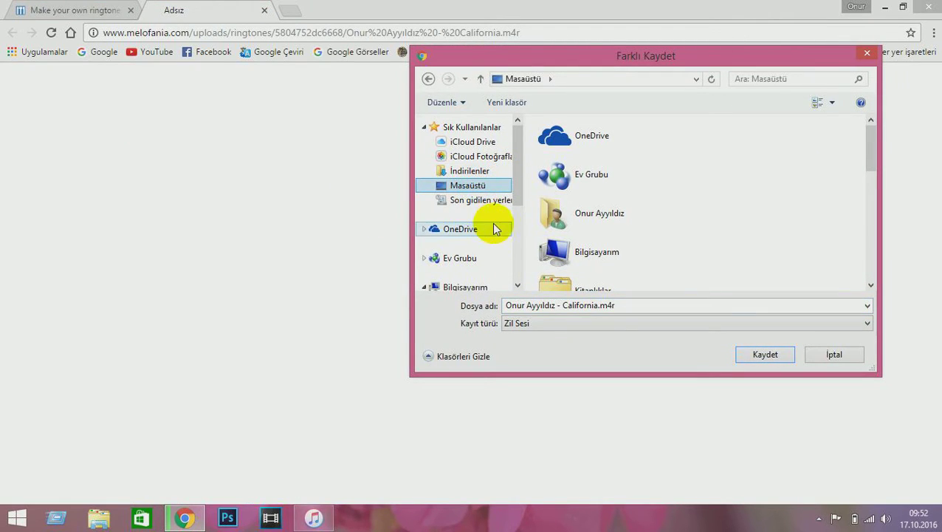
click(768, 356)
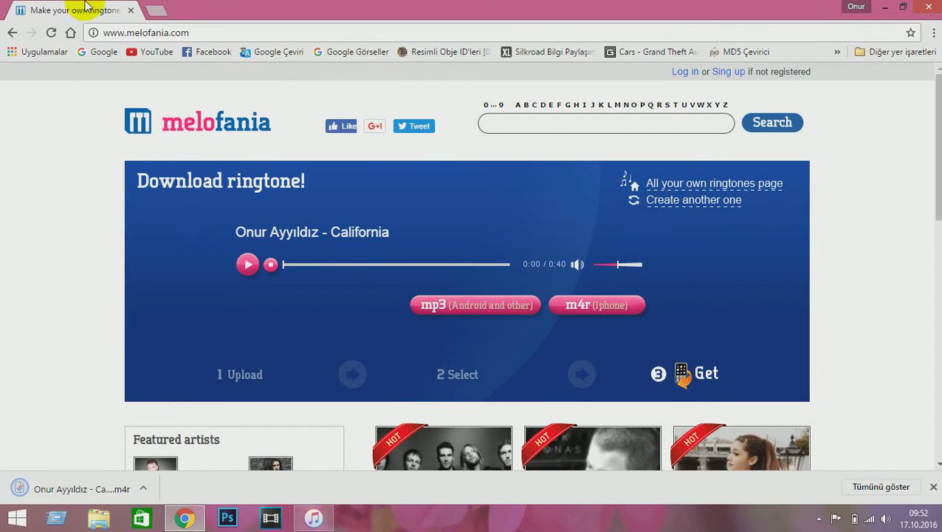
click(130, 11)
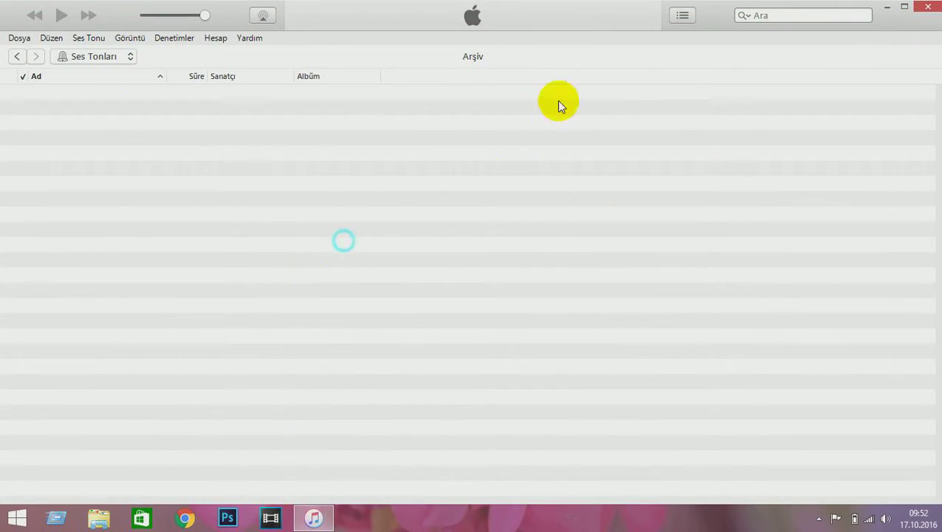
click(887, 15)
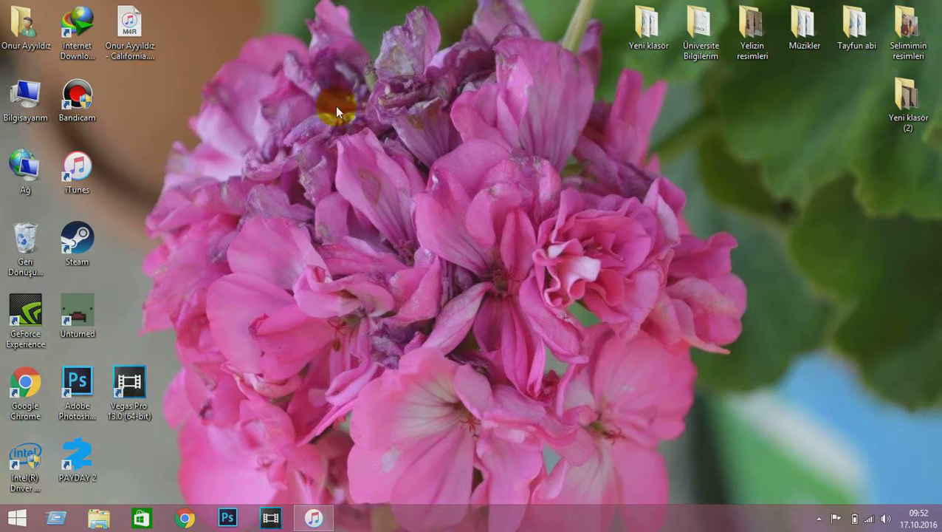
Move the California m4r file to the middle of the desktop, add it to iTunes' Ses Tonları library and select it there.
drag(136, 48, 499, 334)
drag(383, 386, 572, 321)
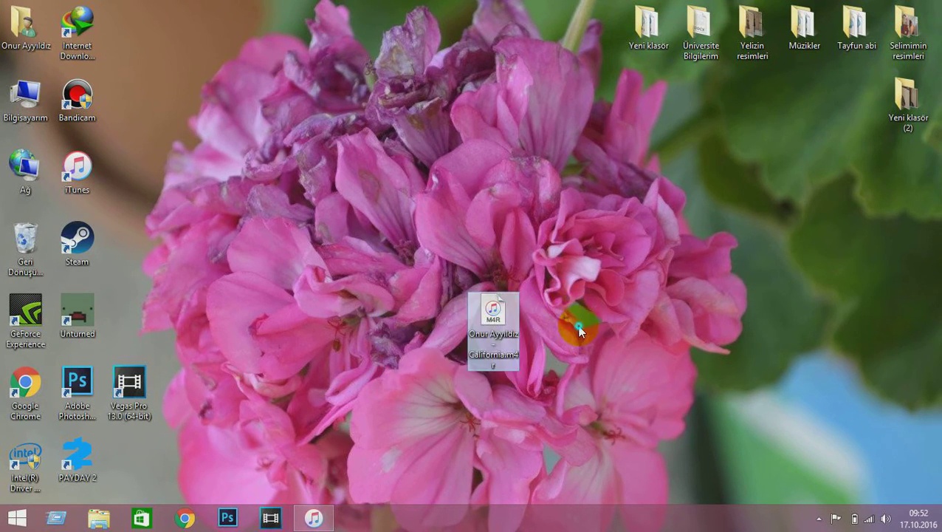
drag(496, 332, 183, 131)
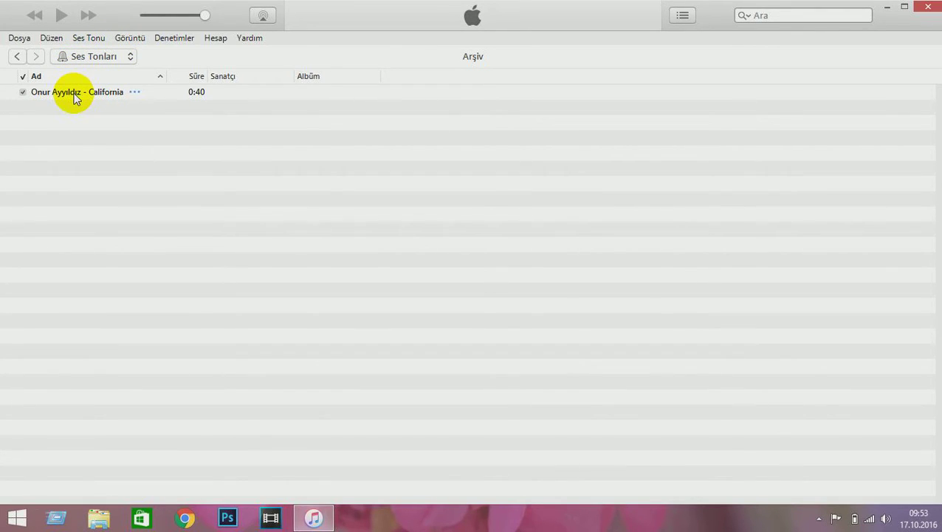
click(74, 95)
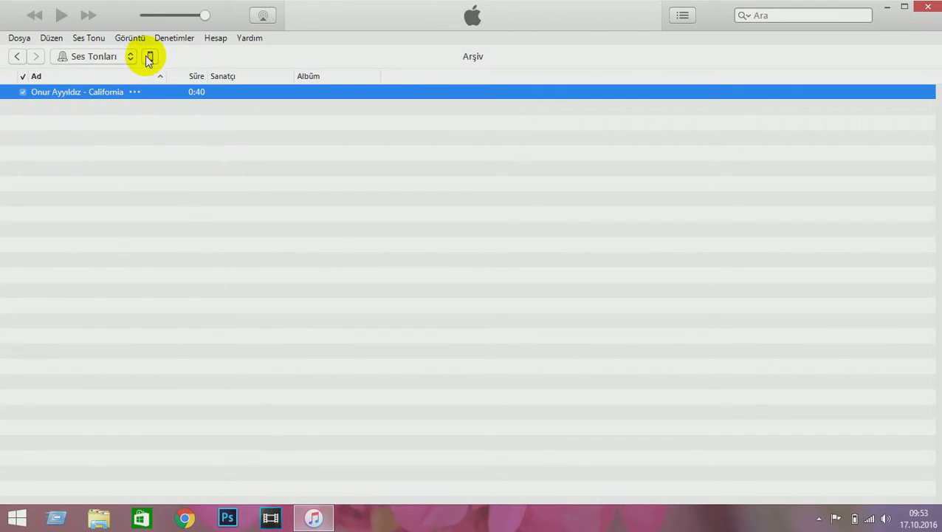
In the connected iPhone's Ses Tonları settings, set syncing to Seçilen ses tonlarını and include the California ringtone.
click(149, 56)
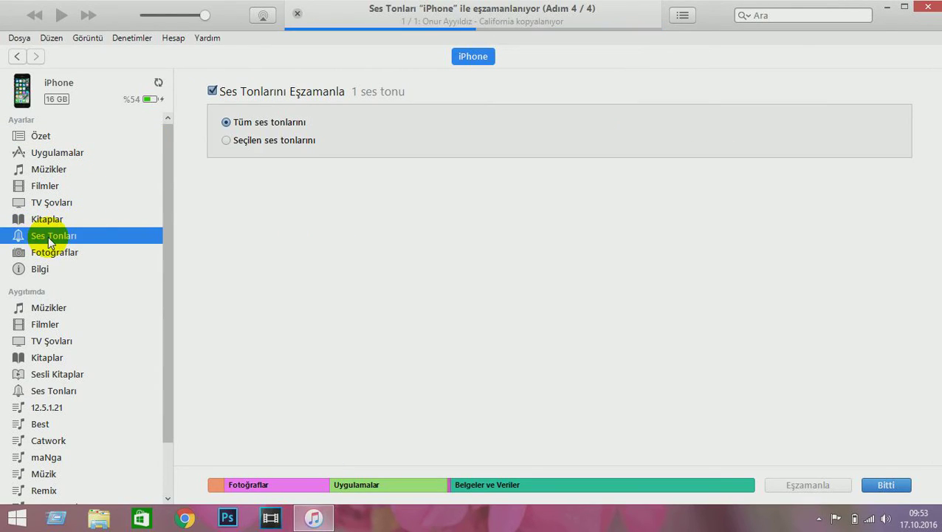
click(226, 142)
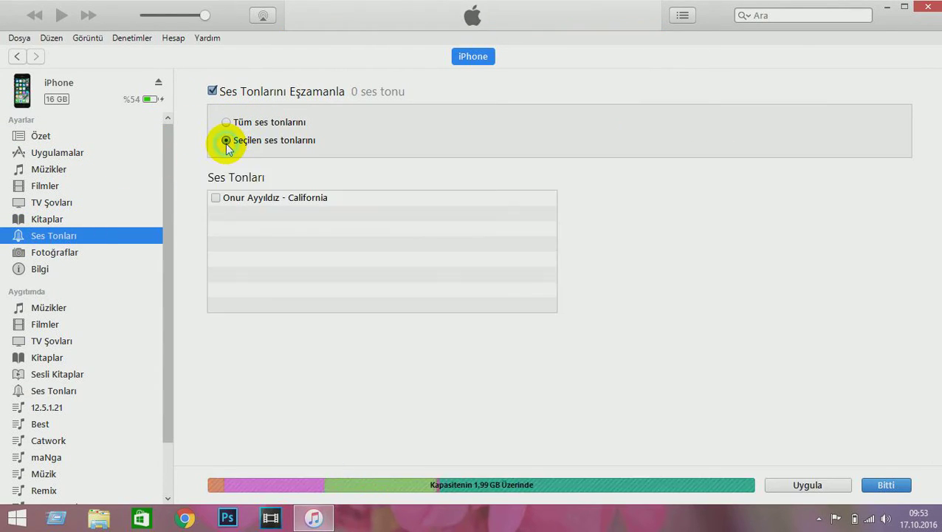
click(215, 198)
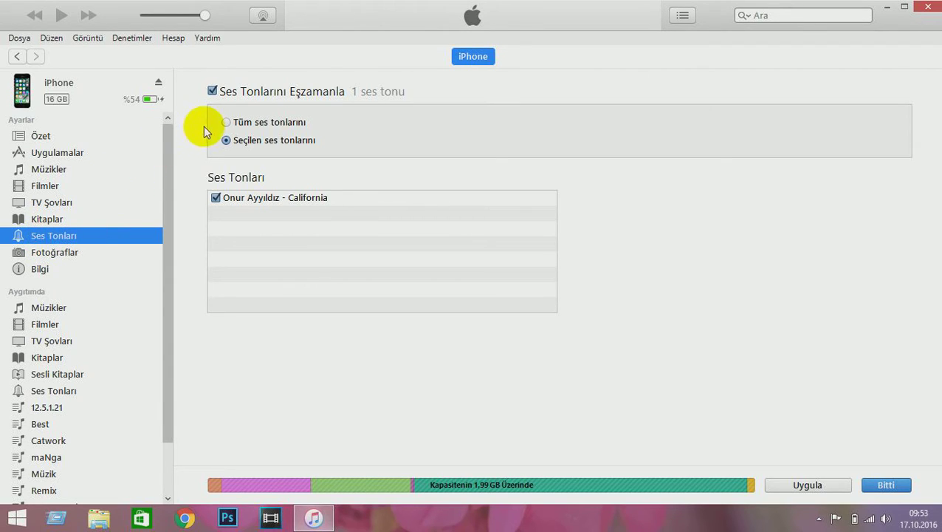
Try the Tüm ses tonlarını option, return to Seçilen ses tonlarını, and exclude and re-include the California ringtone.
click(228, 123)
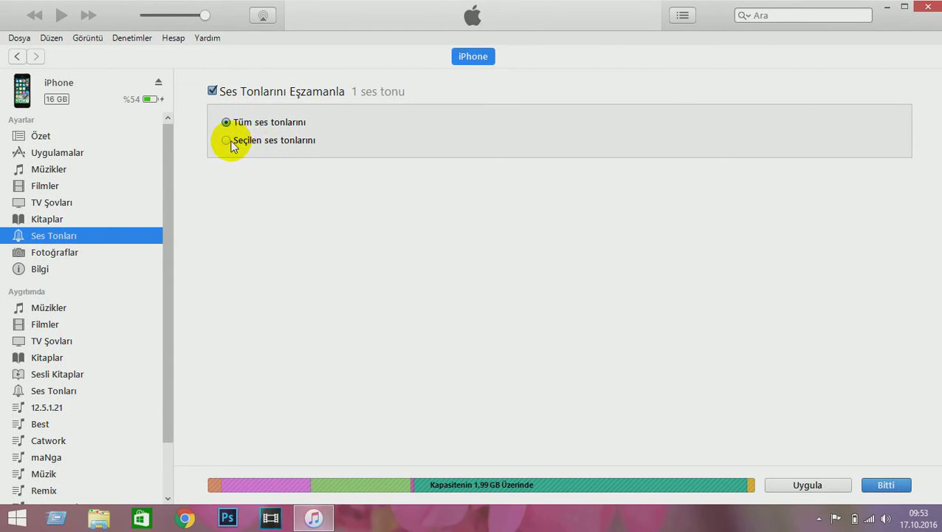
click(226, 141)
click(215, 200)
click(215, 198)
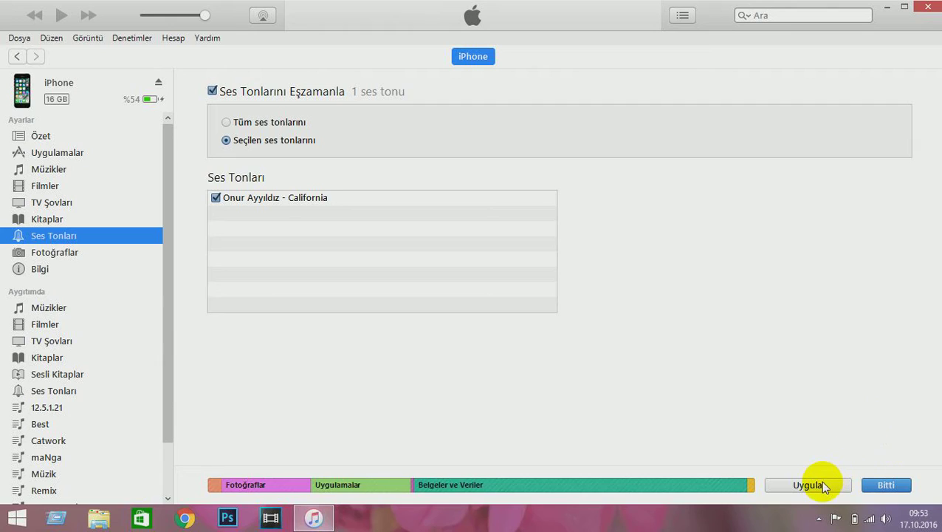
Apply the ringtone sync settings to the iPhone and leave the device view with Bitti.
click(820, 484)
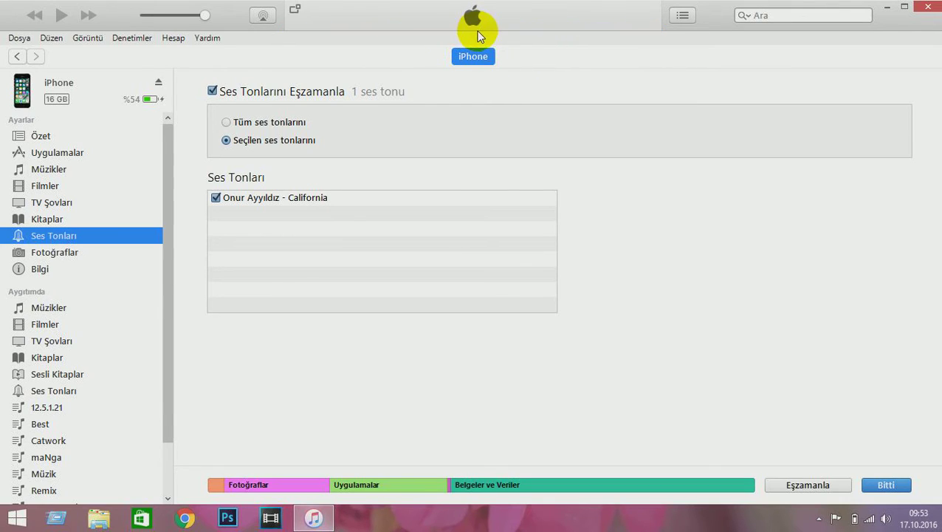
click(491, 386)
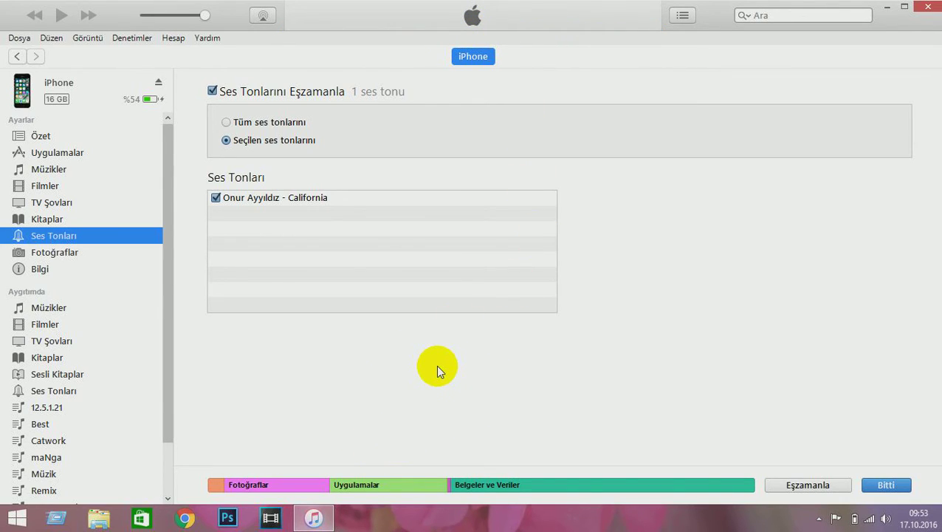
click(875, 484)
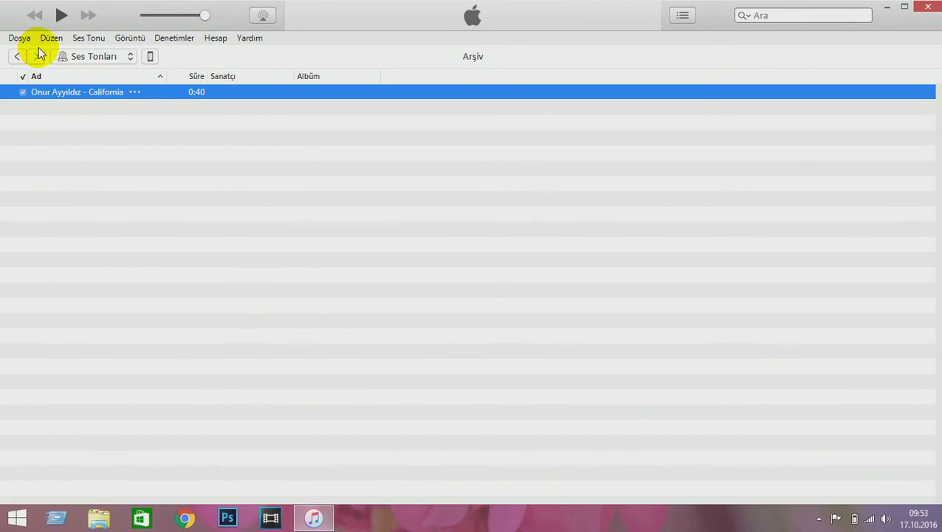
Review the iPhone's Özet page and its Ses Tonları sync settings, and return to the ringtone library.
click(150, 58)
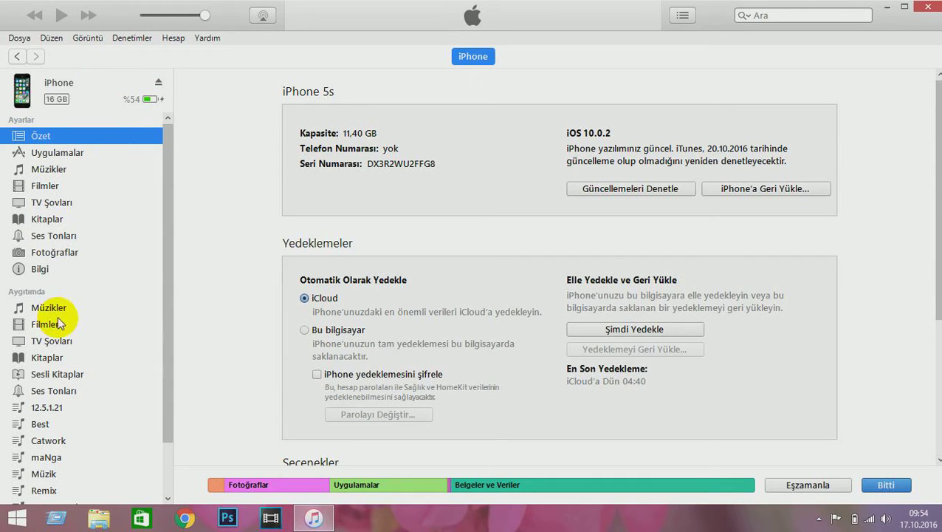
scroll(35, 317, down, 1)
scroll(36, 317, up, 1)
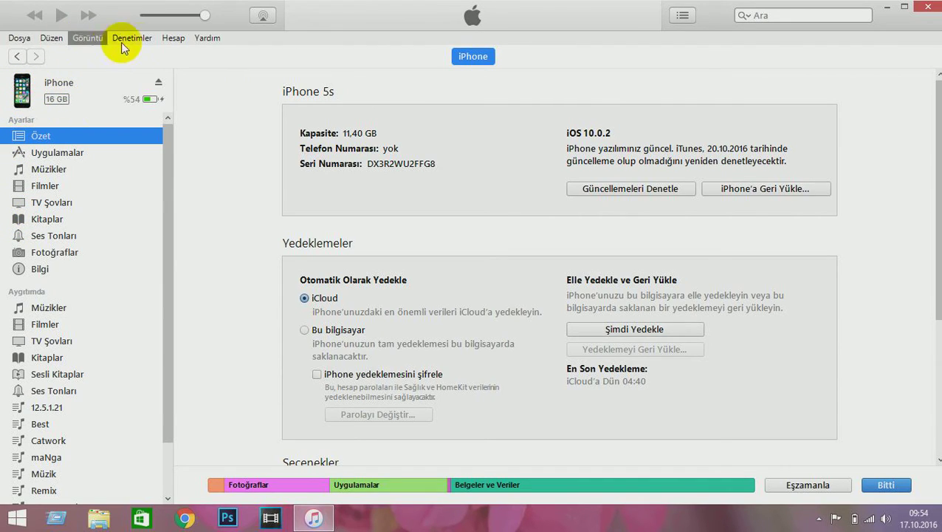
click(53, 234)
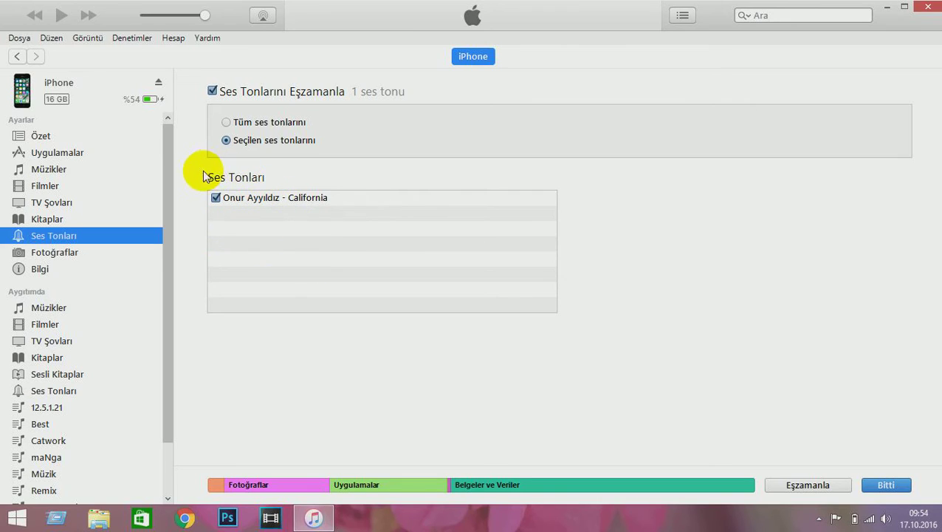
click(328, 277)
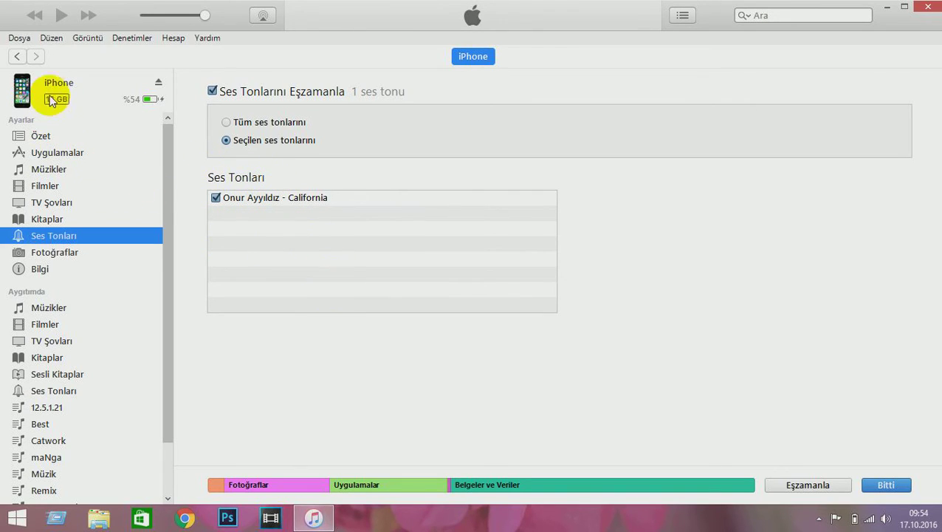
click(16, 57)
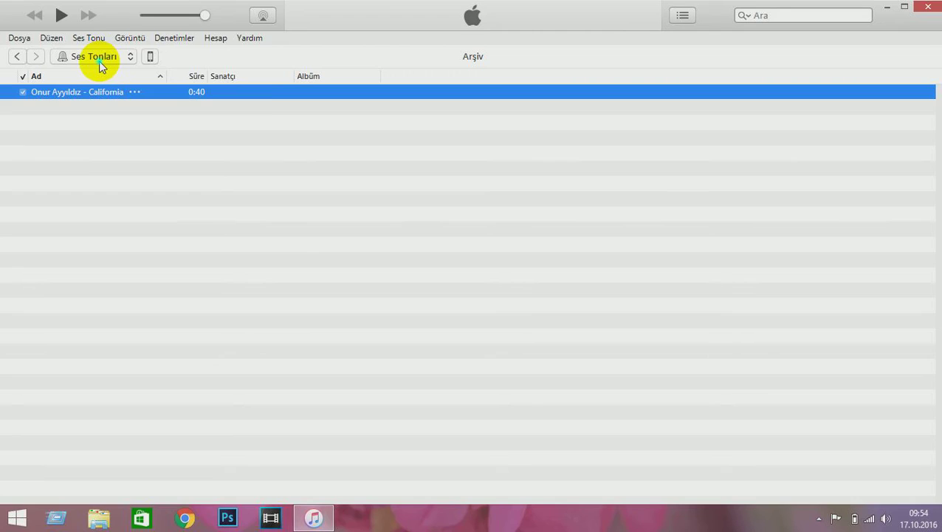
Switch to the Müzikler library, expand iPhone under Aygıtlar and check the Ses Tonları stored on the device.
click(129, 57)
click(159, 23)
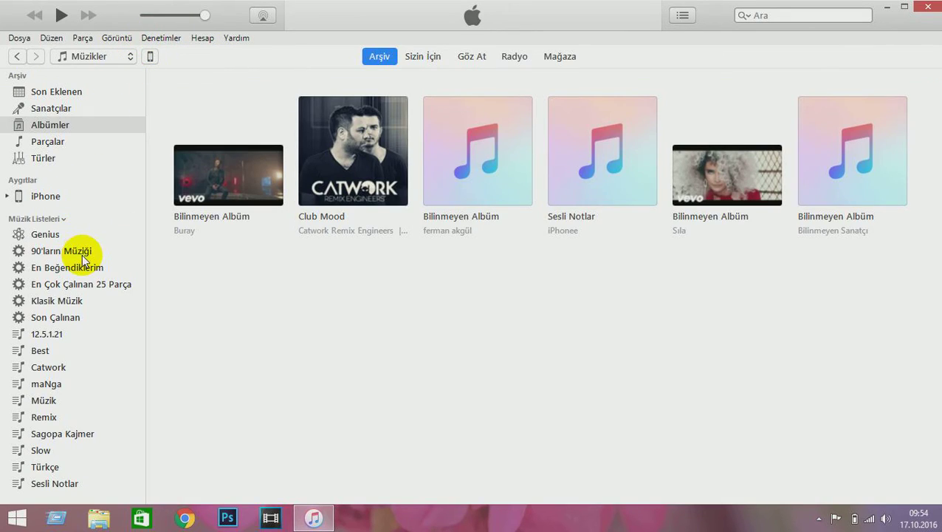
click(10, 196)
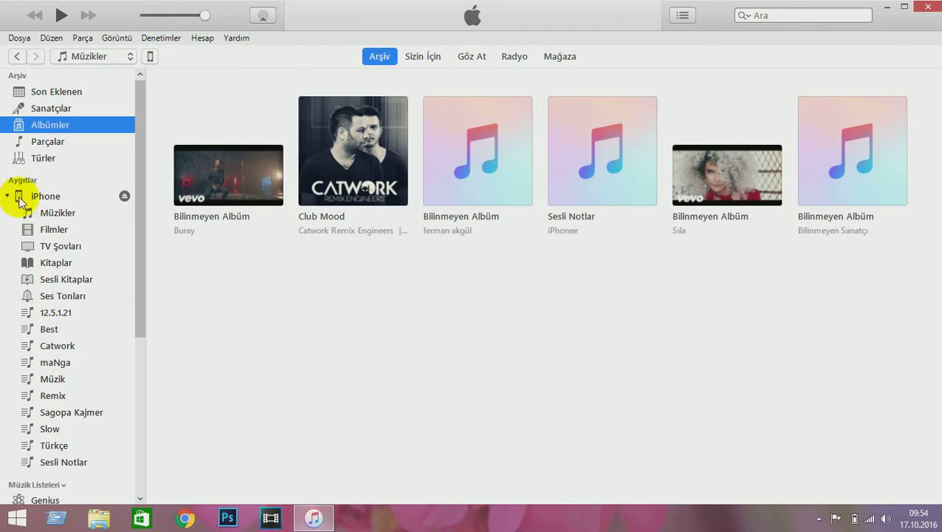
click(60, 296)
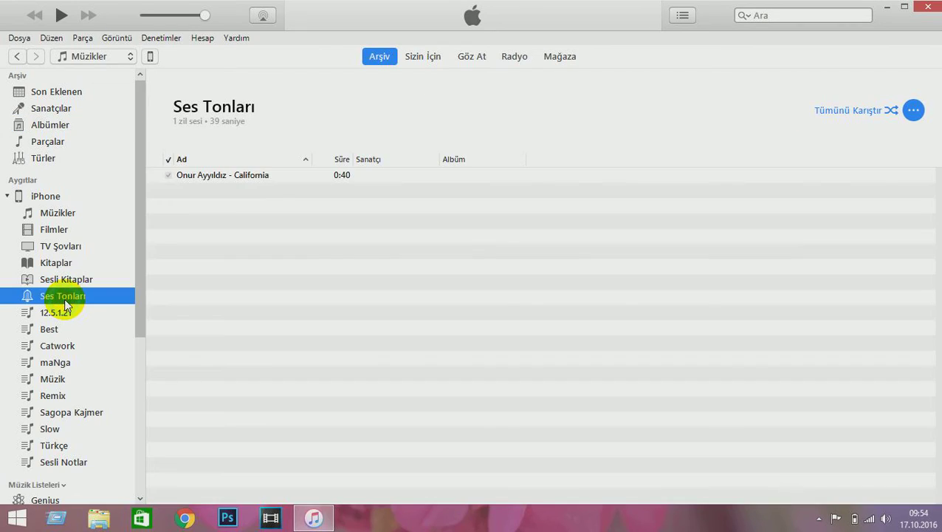
click(255, 231)
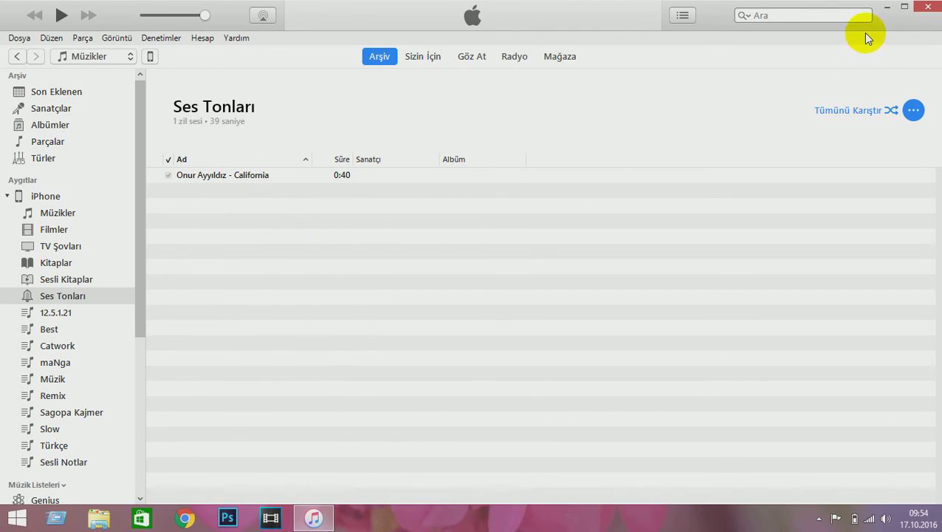
Minimize iTunes and select the California m4r file on the desktop.
click(887, 6)
drag(602, 369, 439, 285)
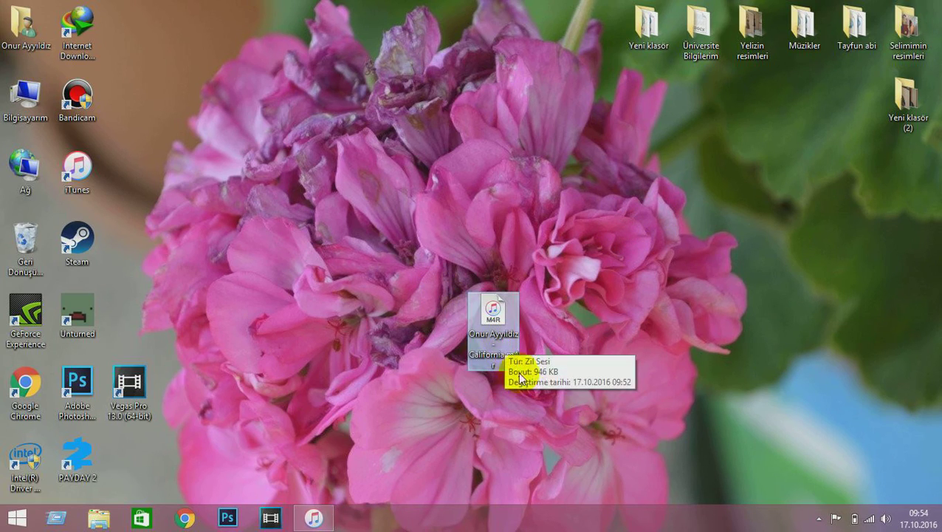
drag(557, 399, 440, 275)
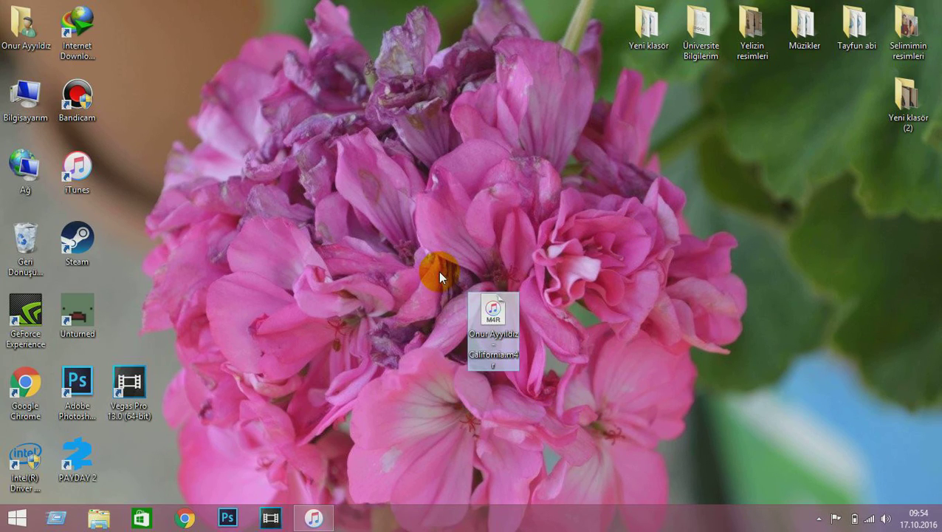